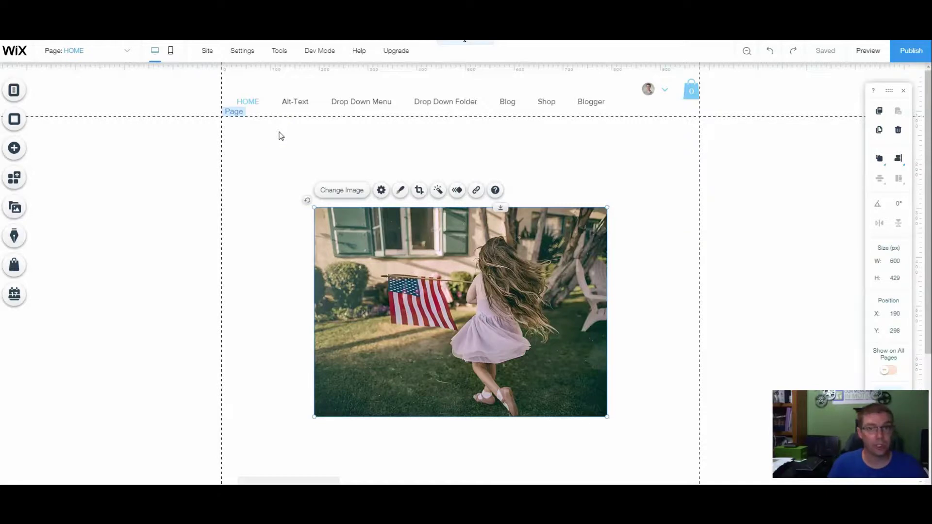
Bring up the Themed Text list with Heading 1–6 and paragraph styles from the Add panel
left_click(265, 153)
left_click(170, 173)
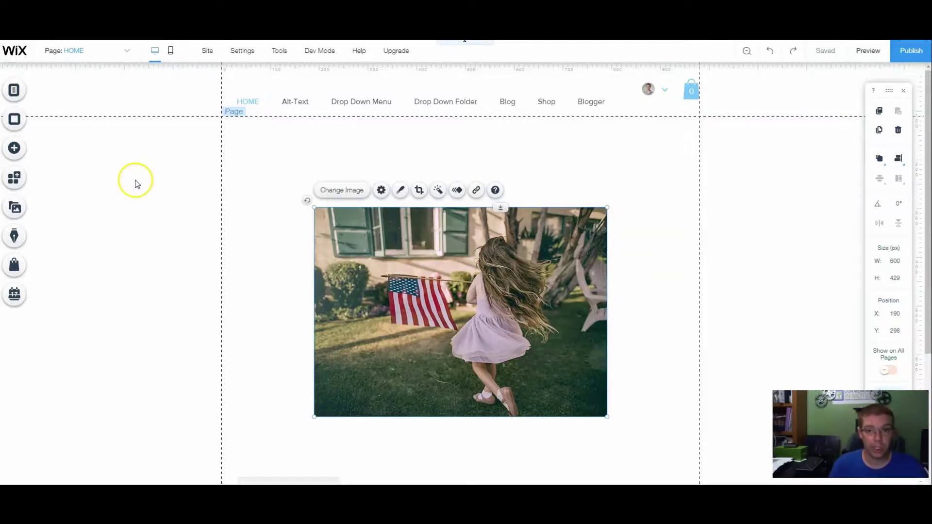
left_click(14, 156)
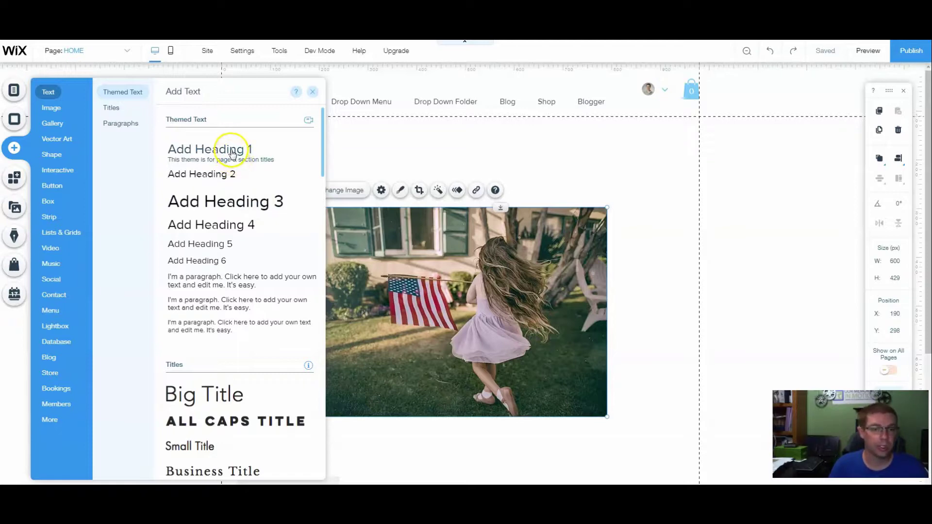
Place a Heading 1 box above the flag photo, widen it across the page, and save
left_click_drag(229, 150, 295, 134)
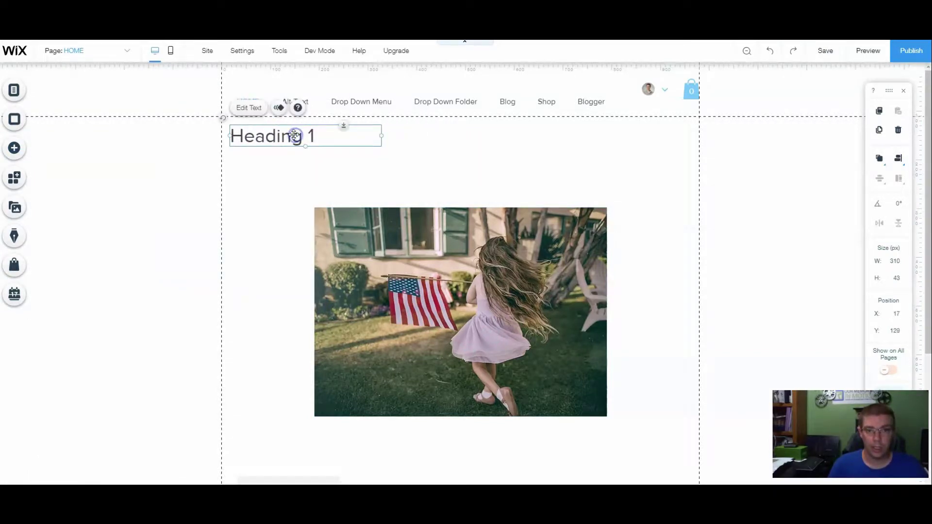
double_click(295, 135)
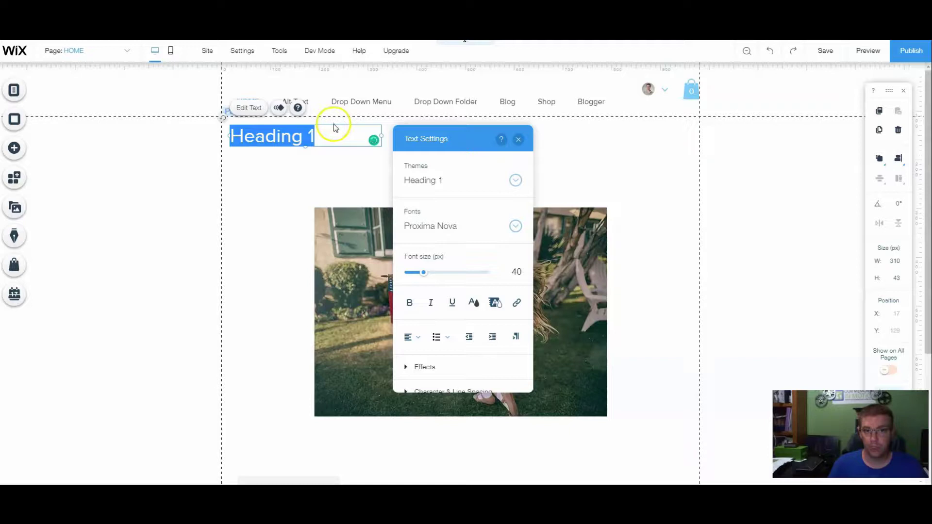
left_click(404, 139)
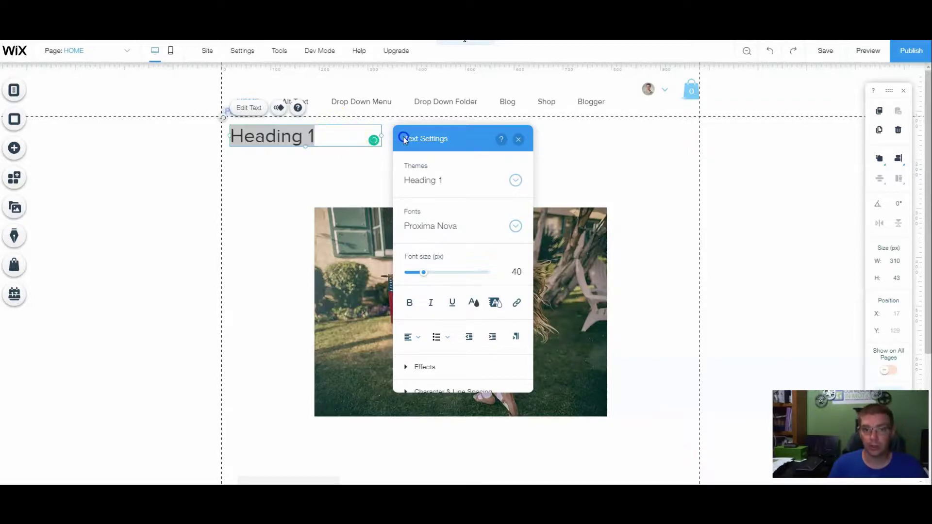
left_click_drag(382, 136, 620, 136)
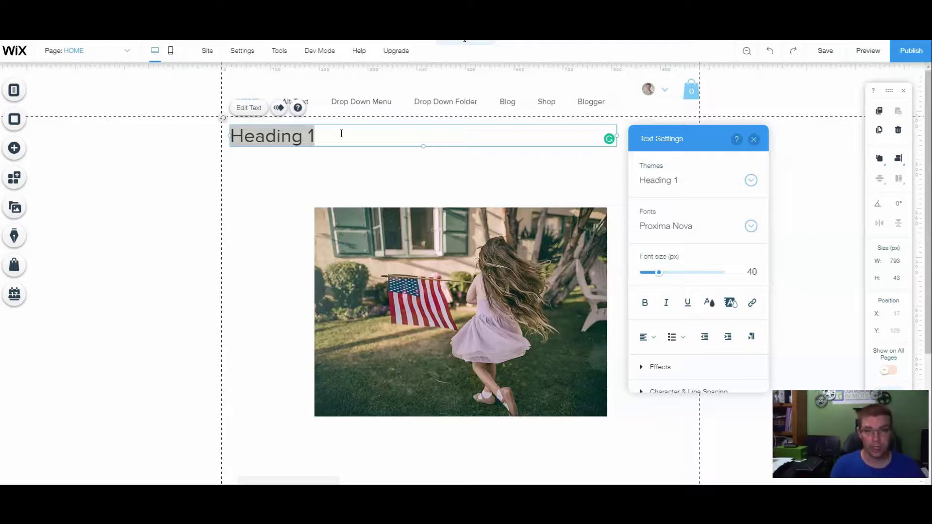
key("ctrl+s")
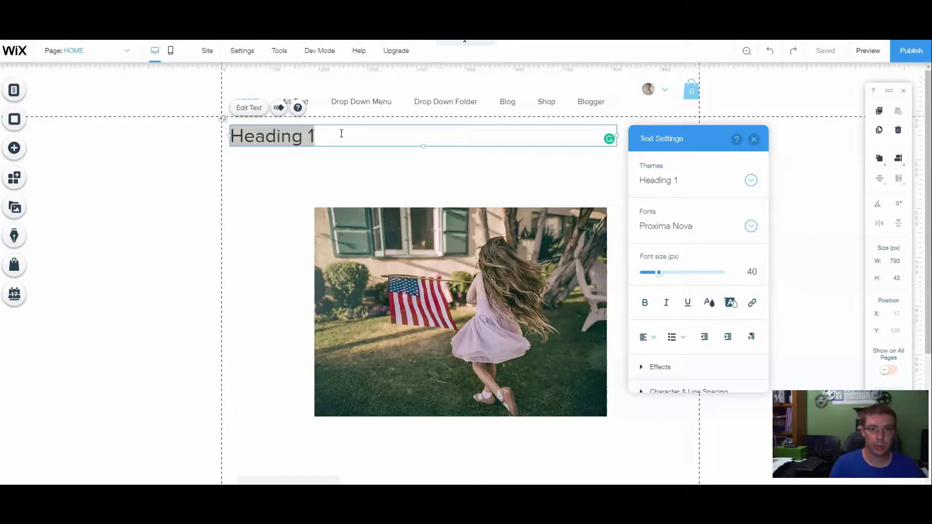
Replace the Heading 1 placeholder text with 'Videotape Transfer'
left_click(341, 134)
left_click_drag(341, 133, 238, 141)
type("Vi")
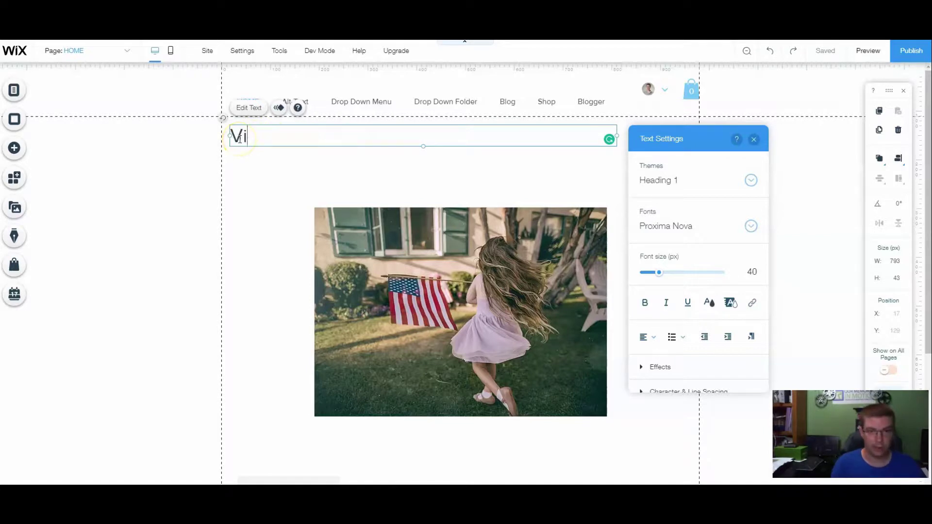
type("deotape t")
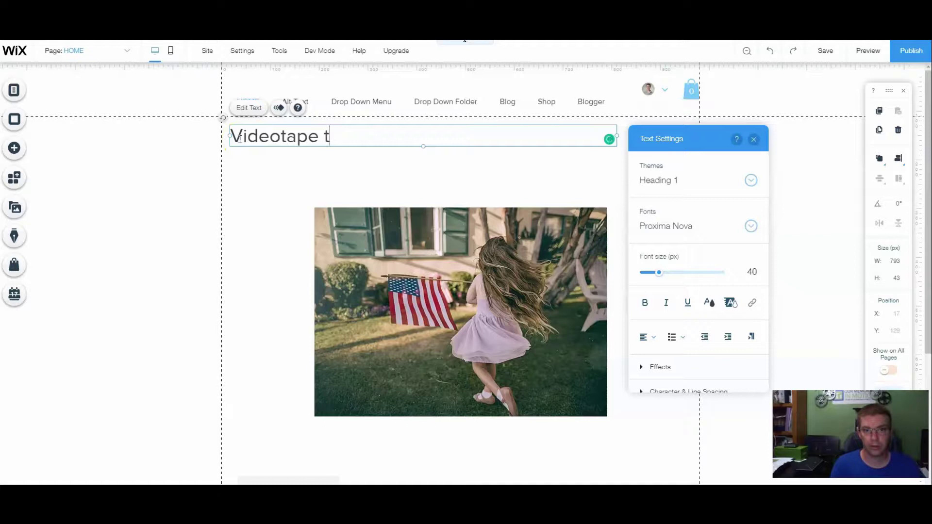
key("BackSpace")
type("Transfer")
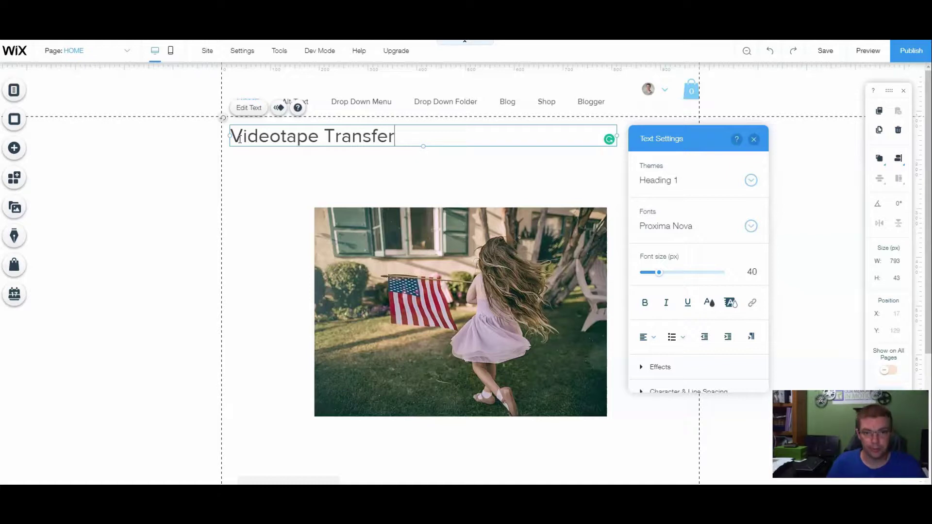
left_click(271, 167)
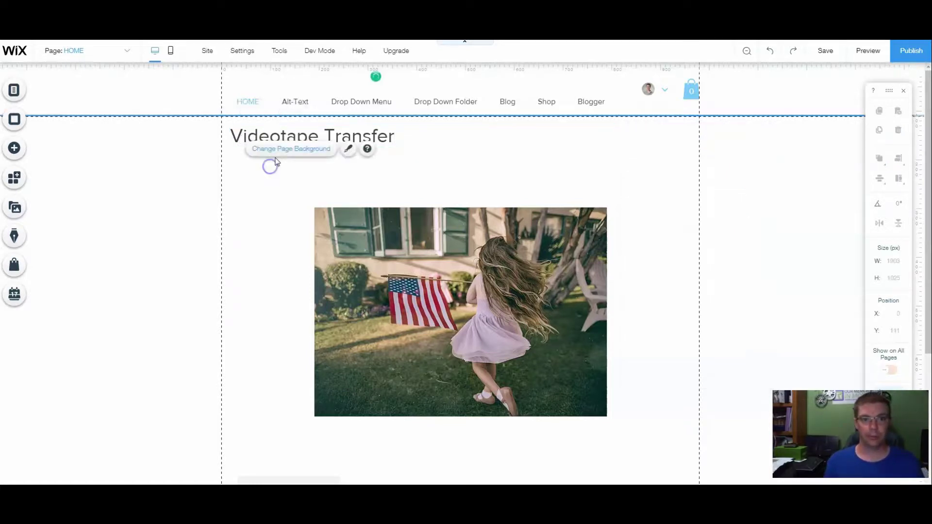
Select the Videotape Transfer heading and change options in its text settings
left_click(325, 129)
left_click(325, 129)
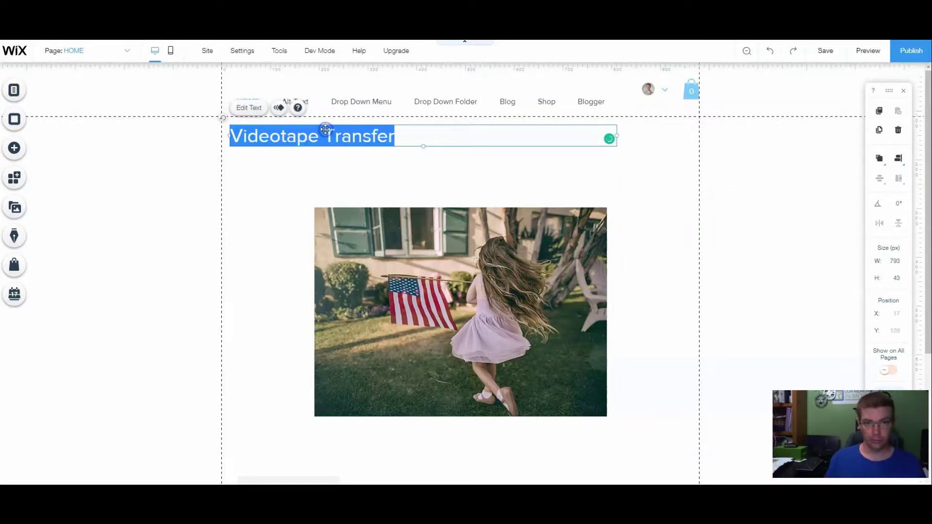
left_click(418, 139)
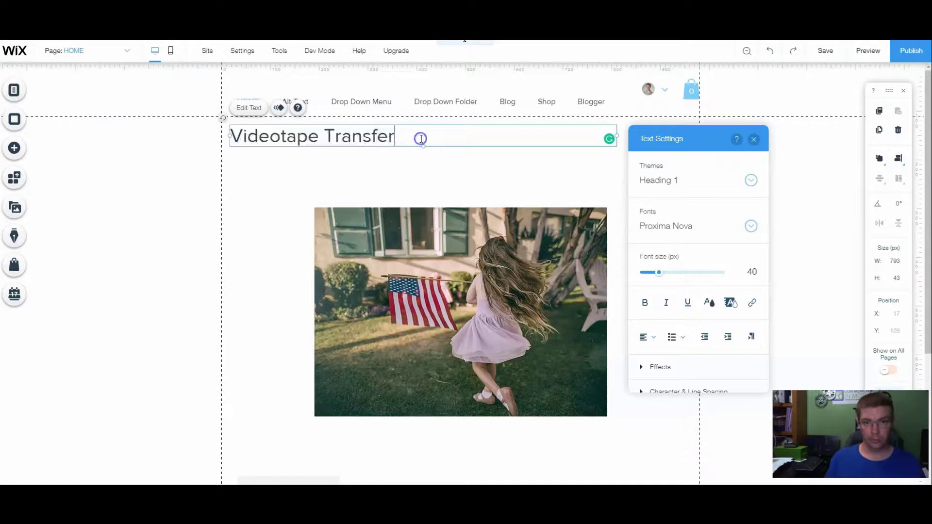
left_click(392, 133)
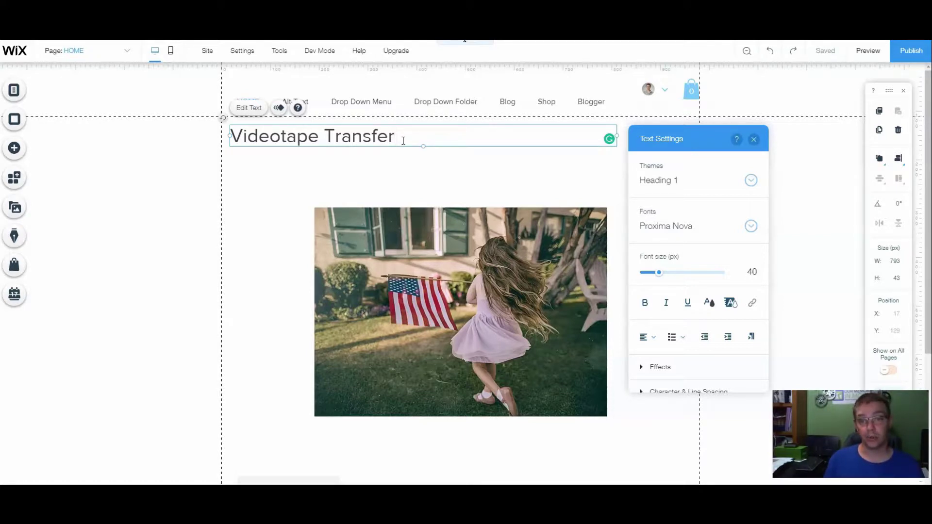
left_click(412, 152)
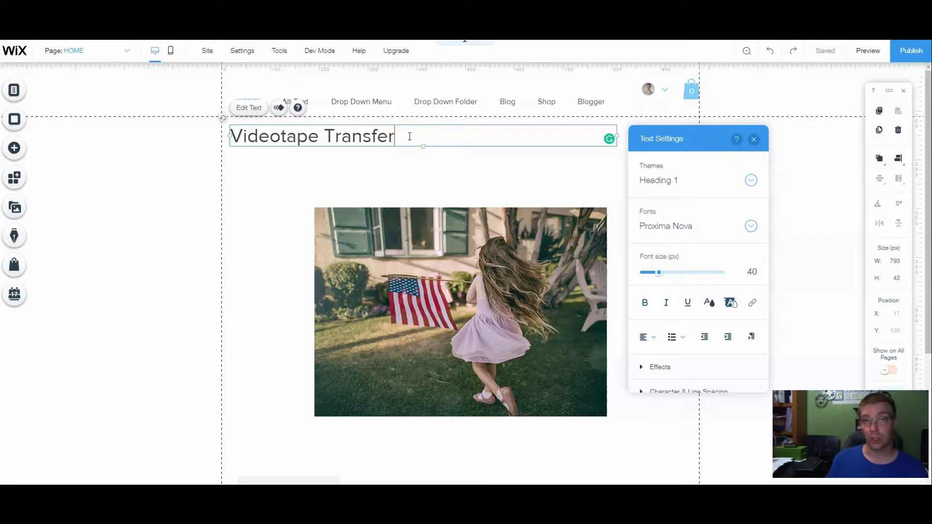
left_click(410, 131)
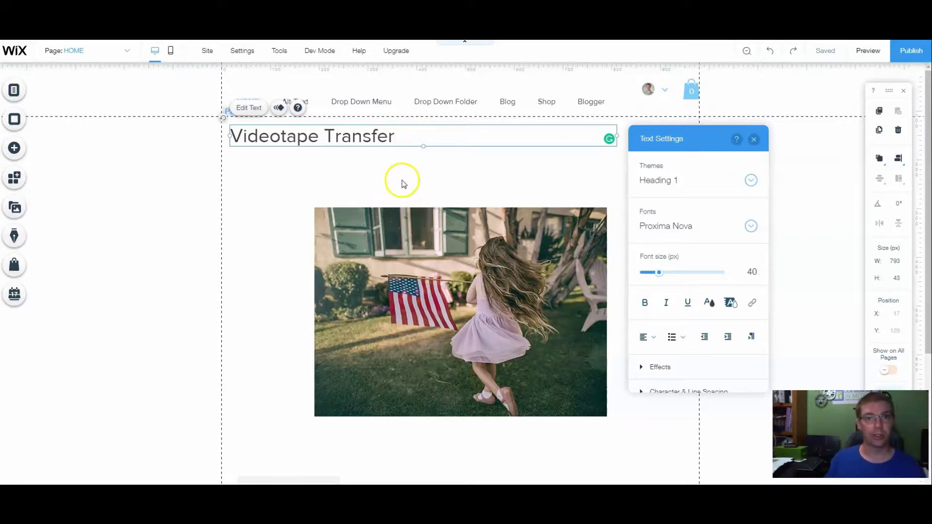
Drop a Heading 2 under the title and type 'Videotape To DVD' into it
left_click(319, 164)
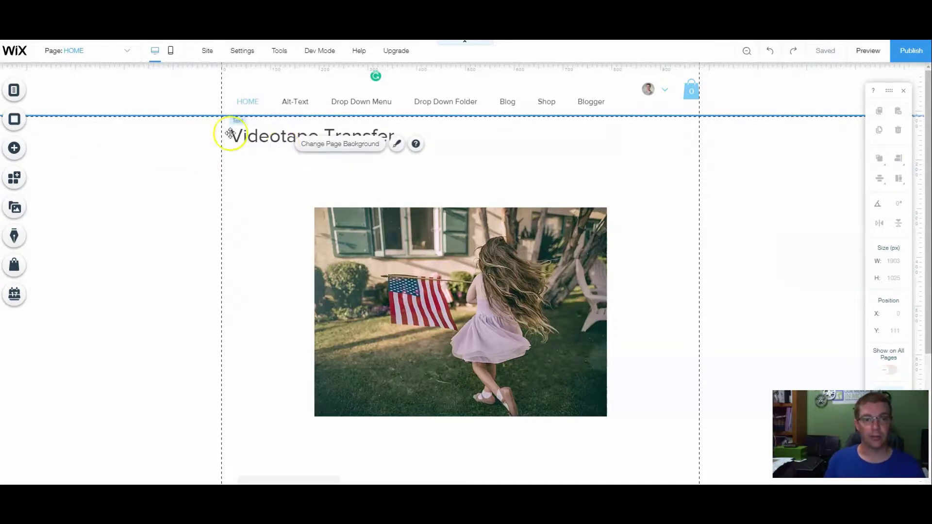
left_click(22, 148)
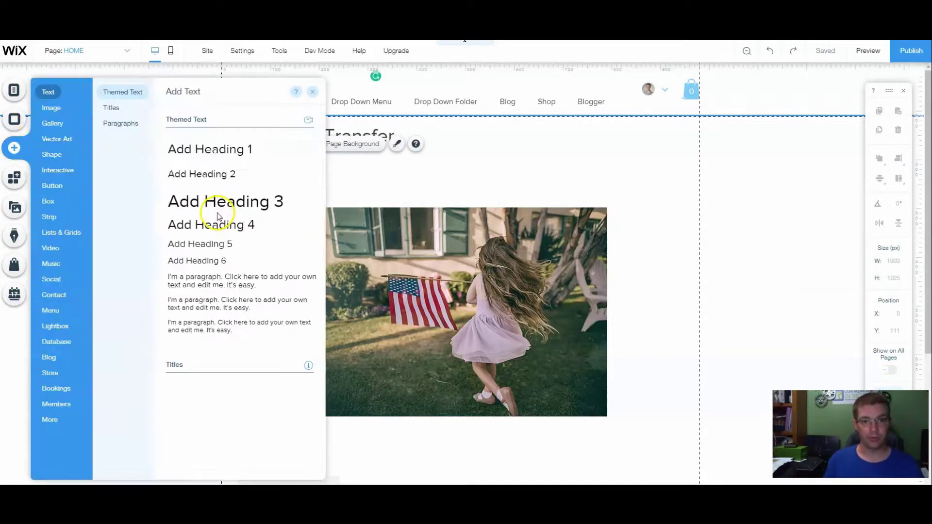
left_click_drag(186, 175, 270, 168)
double_click(270, 168)
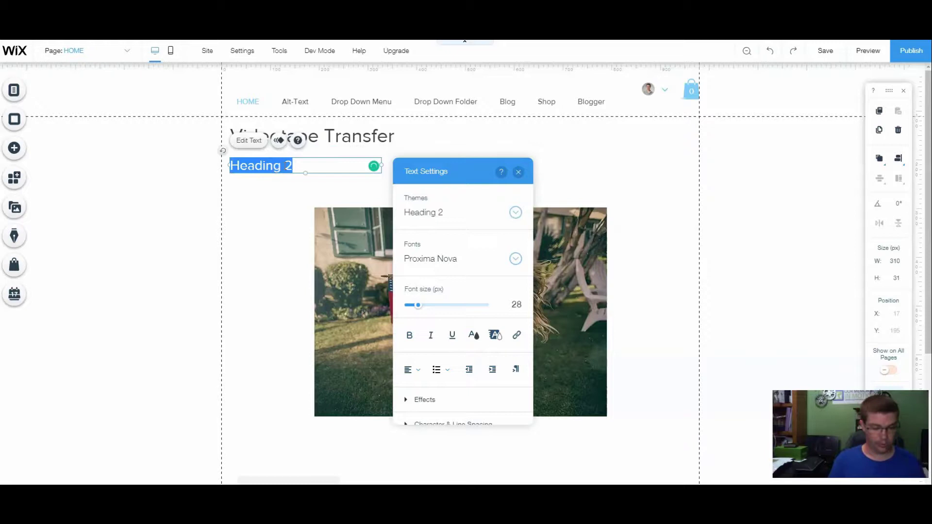
type("Videotape To DVD")
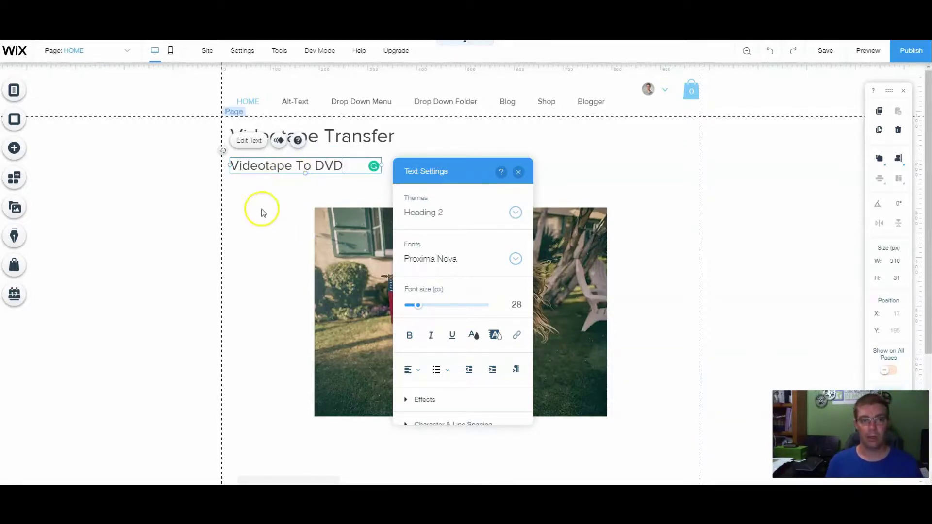
Place a Heading 3 below the subtitle and move the flag photo lower
left_click(16, 151)
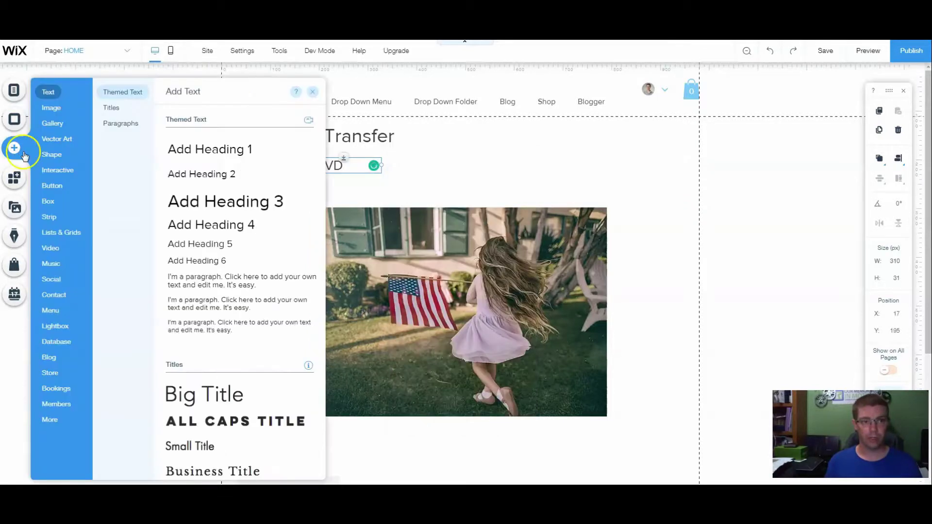
left_click_drag(224, 177, 305, 192)
left_click(485, 223)
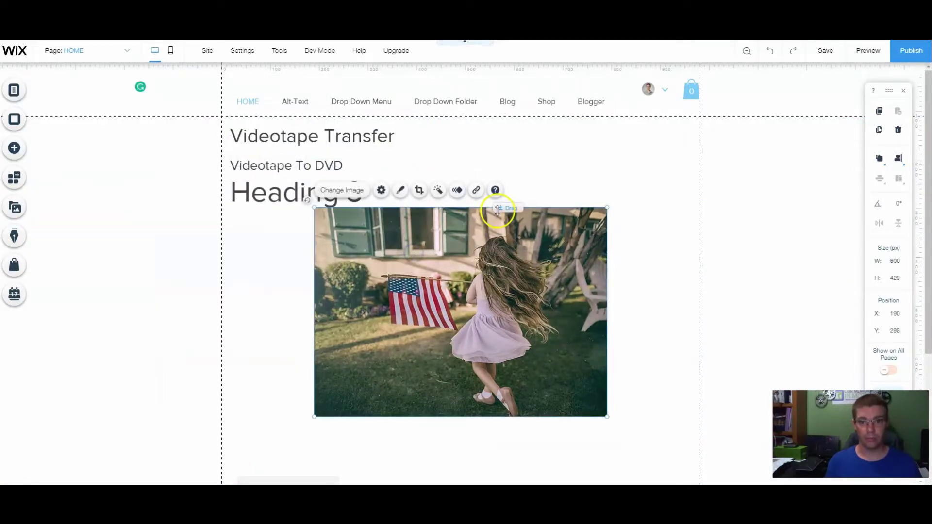
left_click_drag(488, 222, 489, 281)
Retype the Heading 3 as 'VHS to DVD' and widen its box to fit one line
left_click(274, 197)
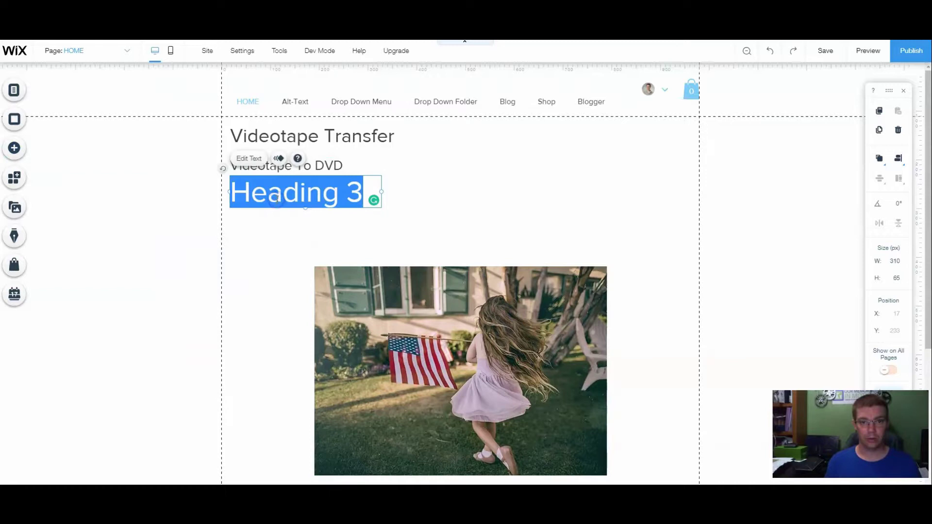
type("Vide")
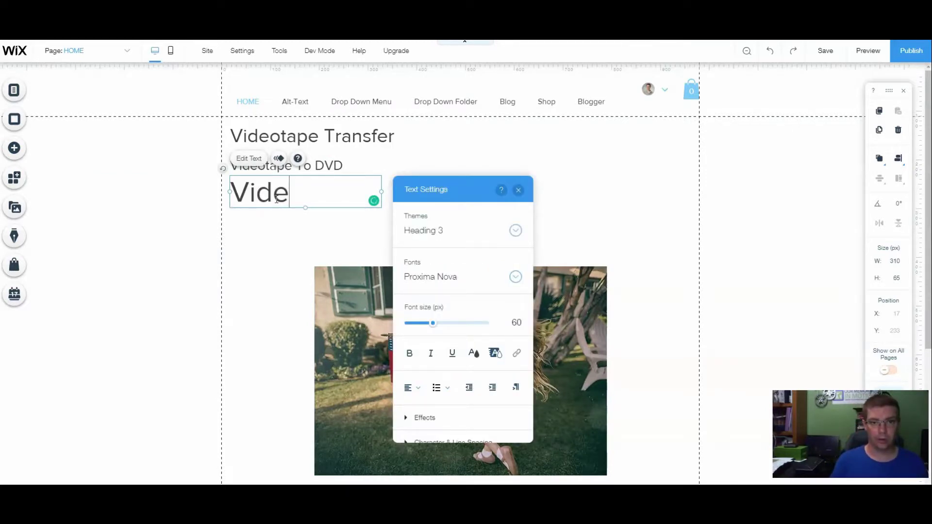
left_click(274, 180)
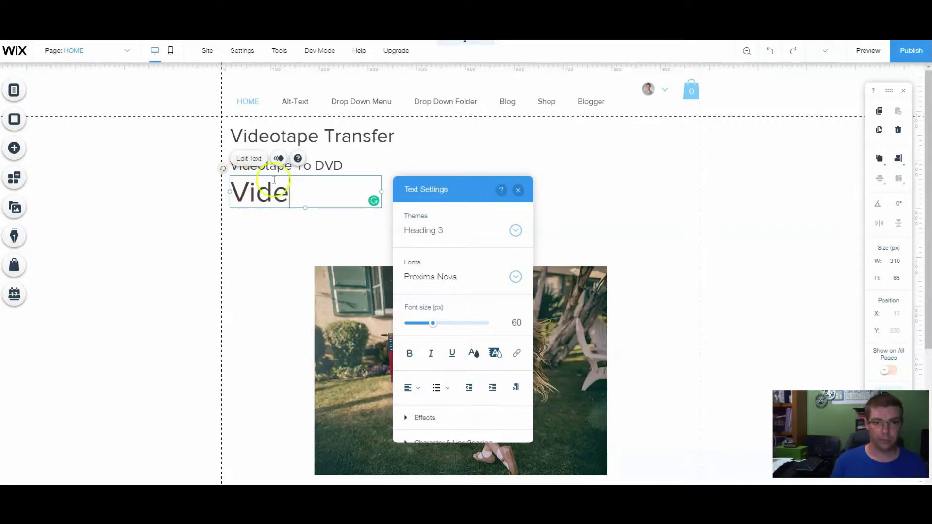
left_click_drag(301, 193, 247, 194)
type("HS to ")
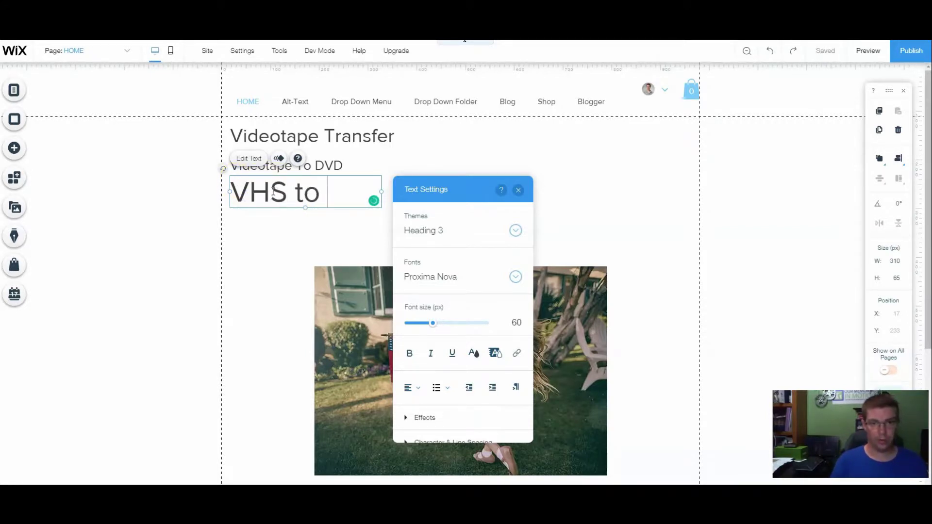
type("DVD")
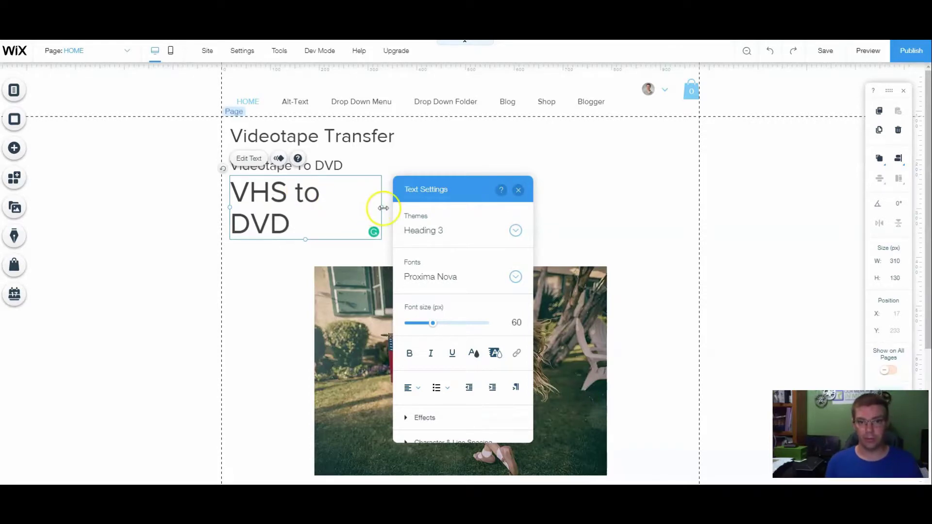
left_click_drag(384, 208, 430, 215)
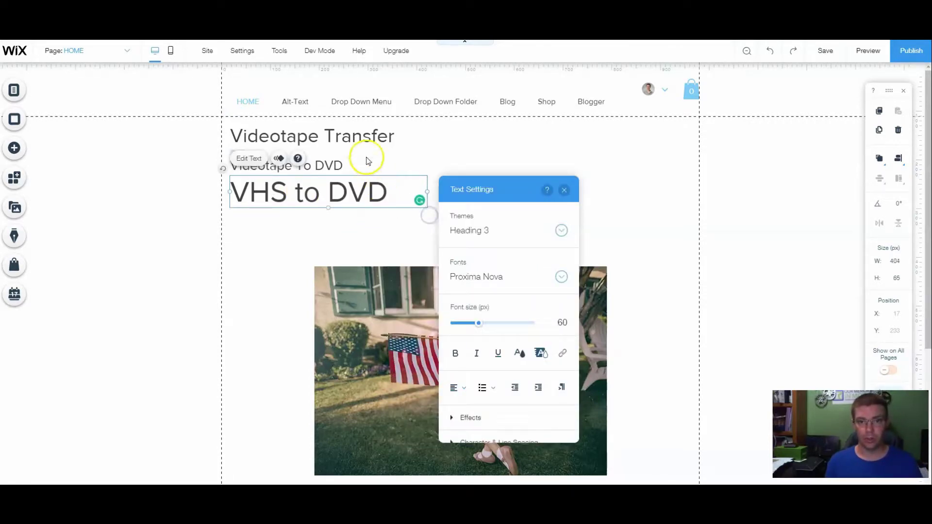
left_click(366, 133)
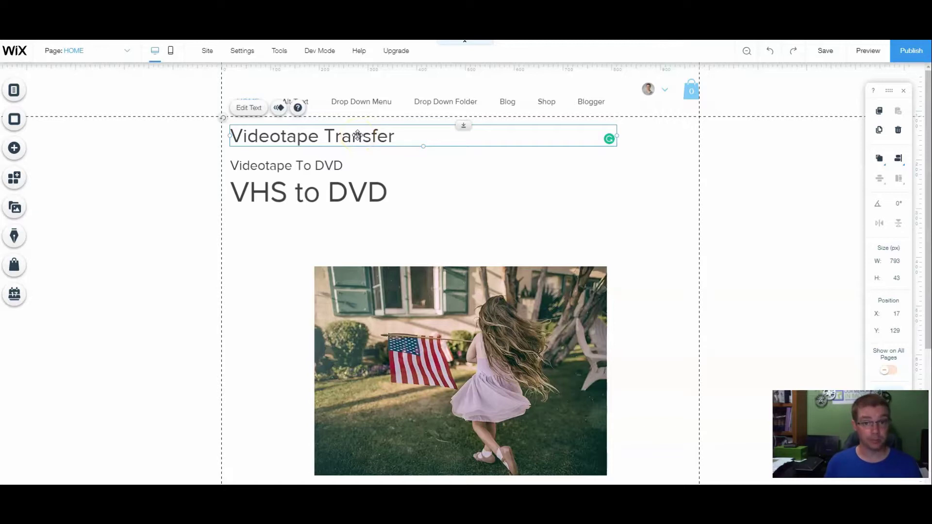
Save the site with its three stacked headings and select Videotape Transfer for editing
left_click(315, 167)
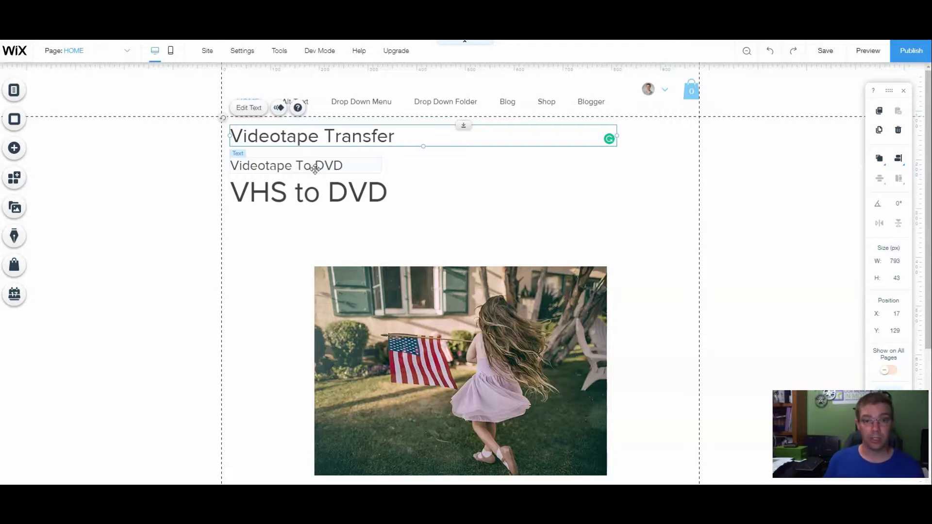
key("ctrl+s")
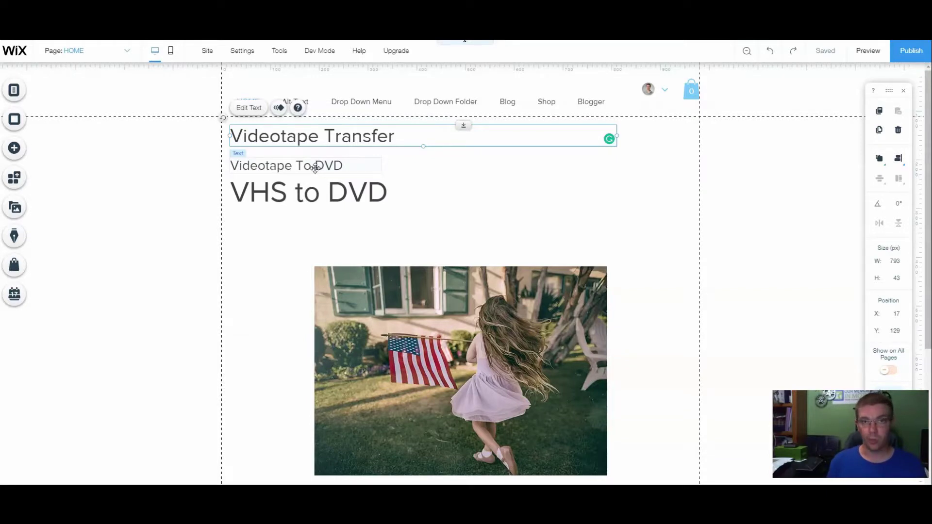
left_click(295, 165)
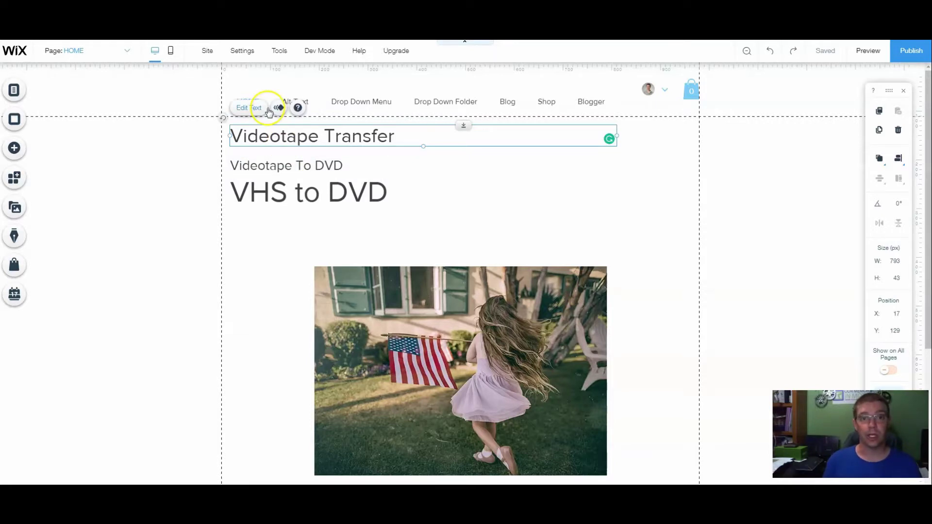
left_click(244, 107)
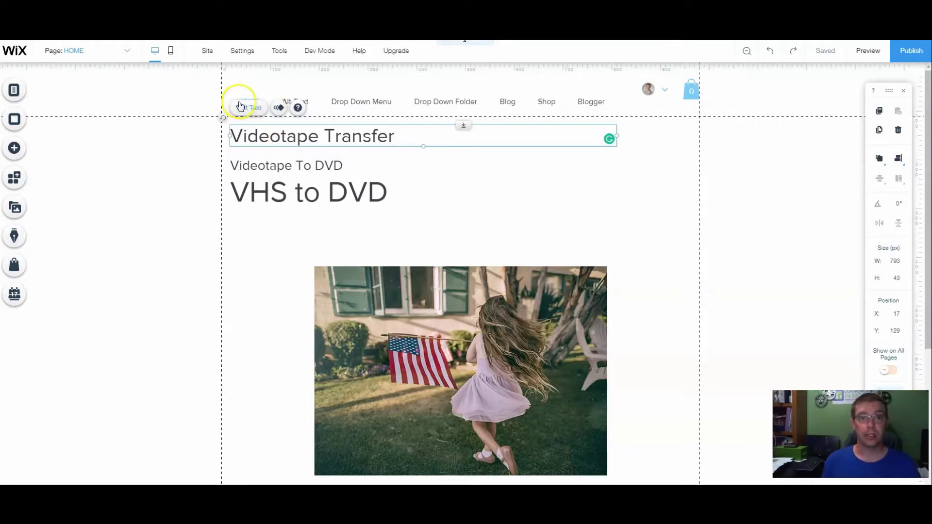
Make the Videotape Transfer heading Roboto Bold, green, with Effect D
double_click(255, 137)
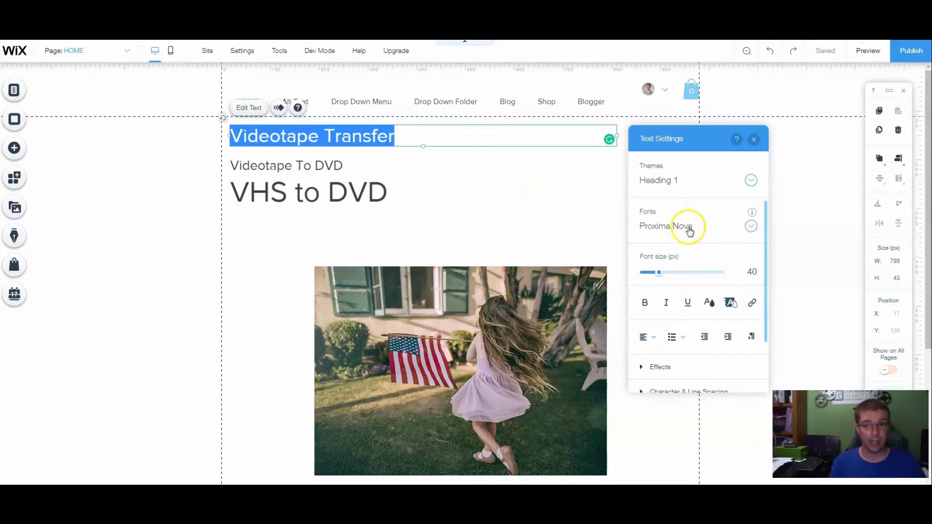
left_click(649, 225)
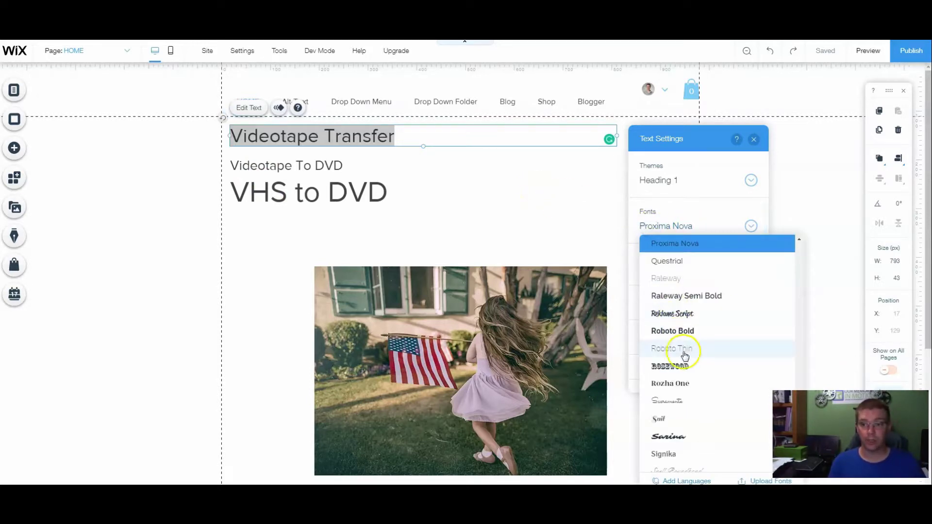
left_click(684, 331)
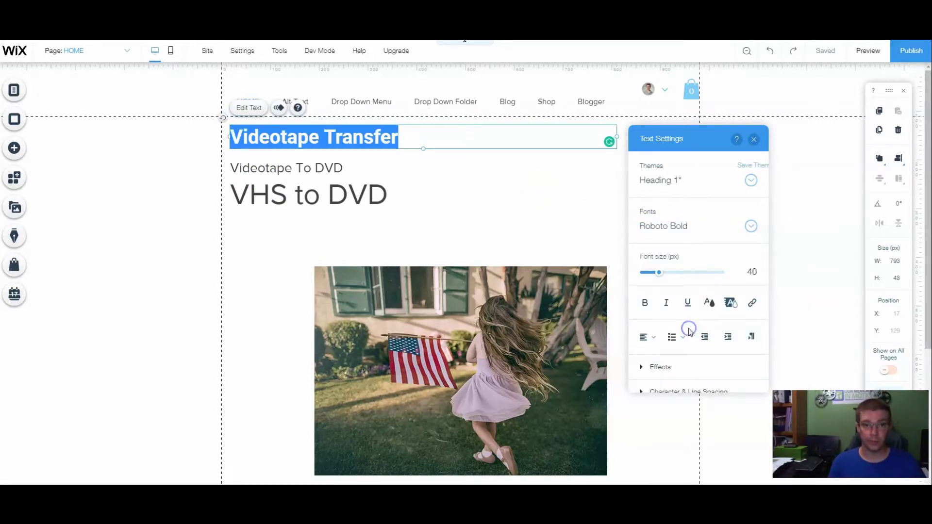
left_click(726, 306)
left_click(634, 312)
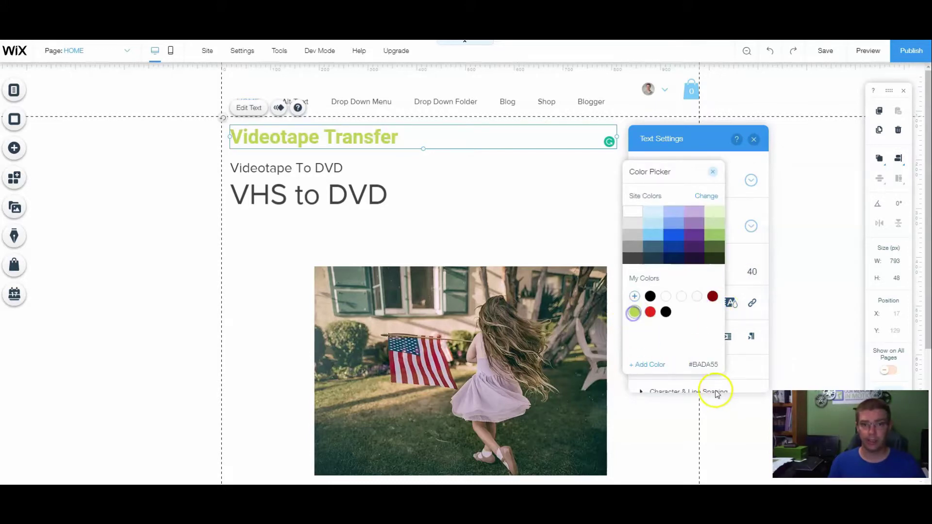
left_click(751, 328)
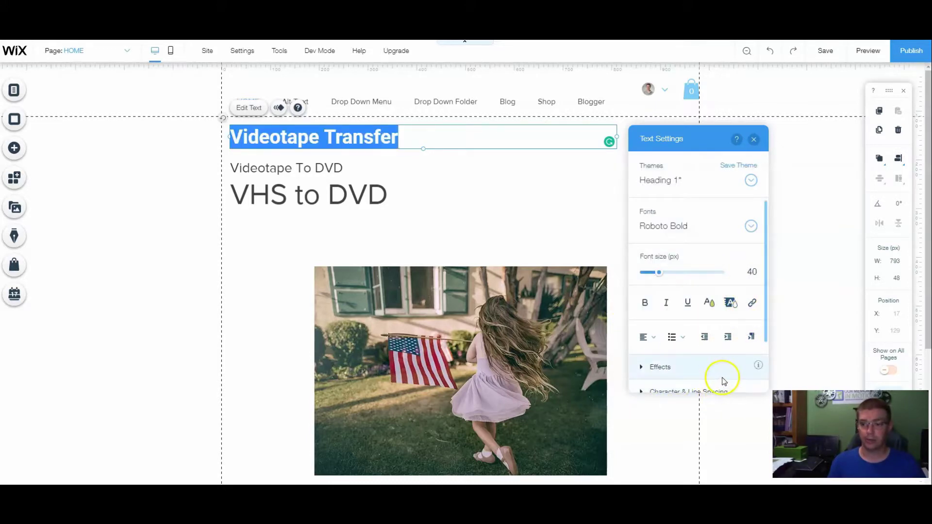
left_click(723, 376)
left_click(746, 349)
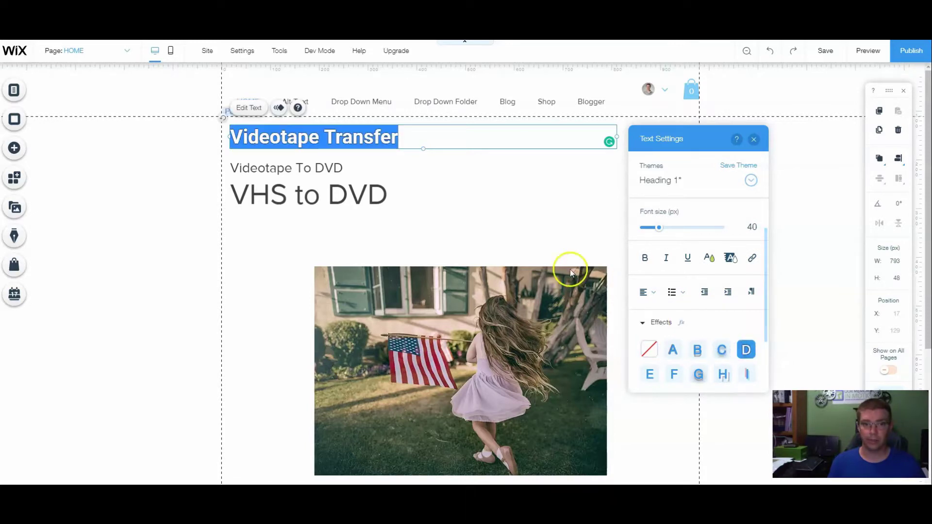
Save the heading's new look as the Heading 1 theme
left_click(447, 197)
left_click(350, 139)
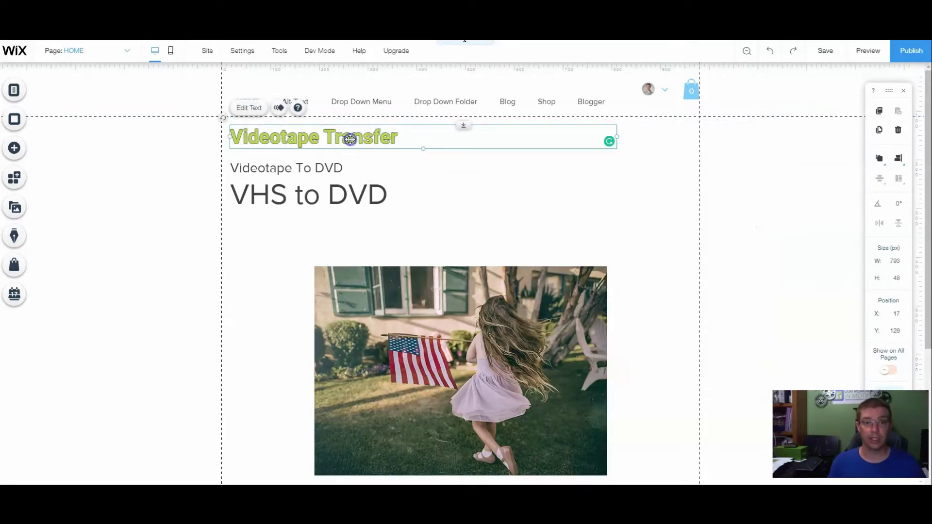
left_click(350, 140)
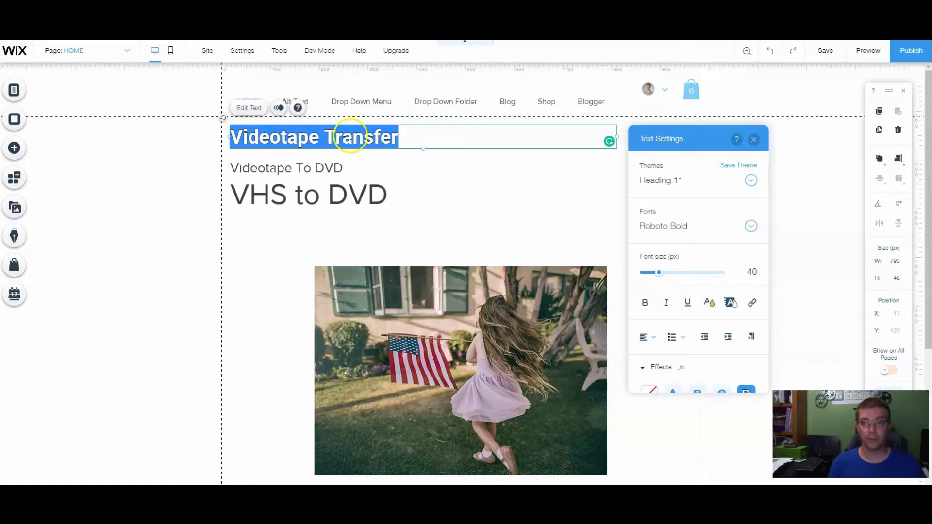
left_click(733, 167)
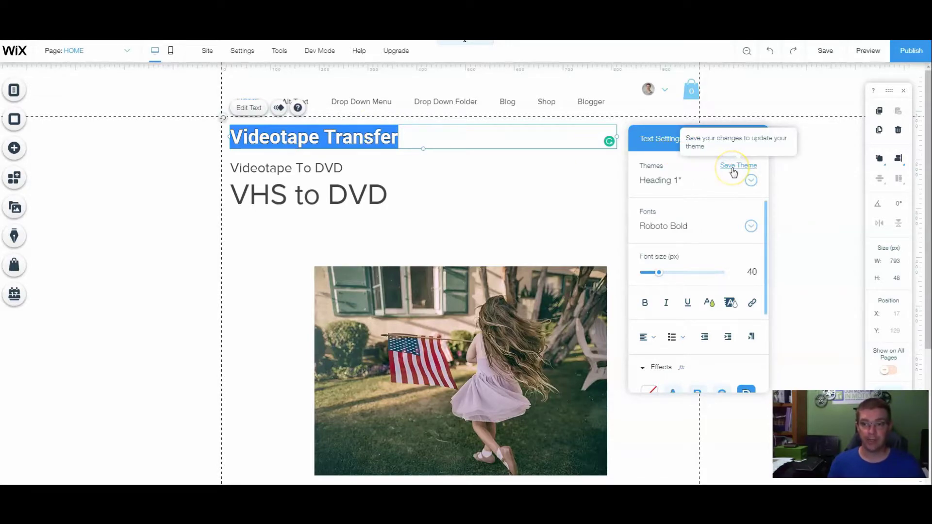
left_click(733, 168)
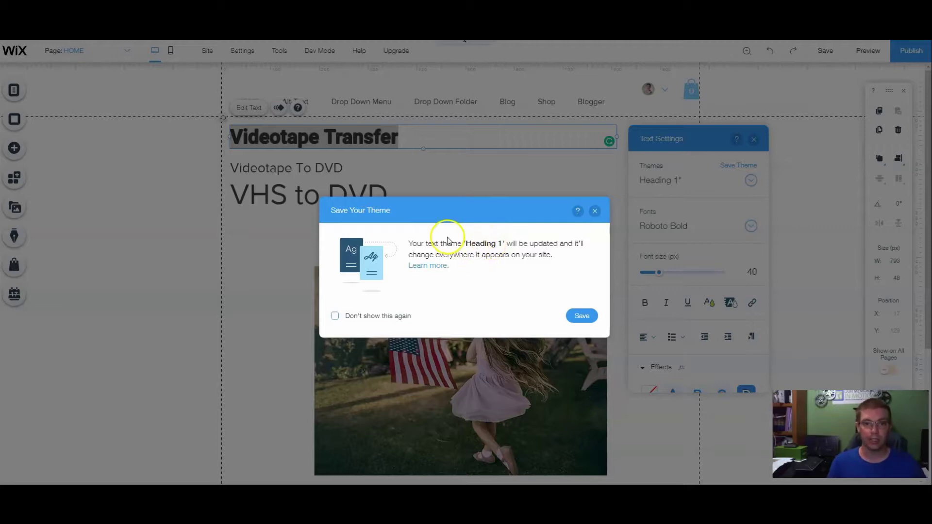
Confirm the Heading 1 theme and switch Videotape To DVD to Tahoma
left_click(583, 315)
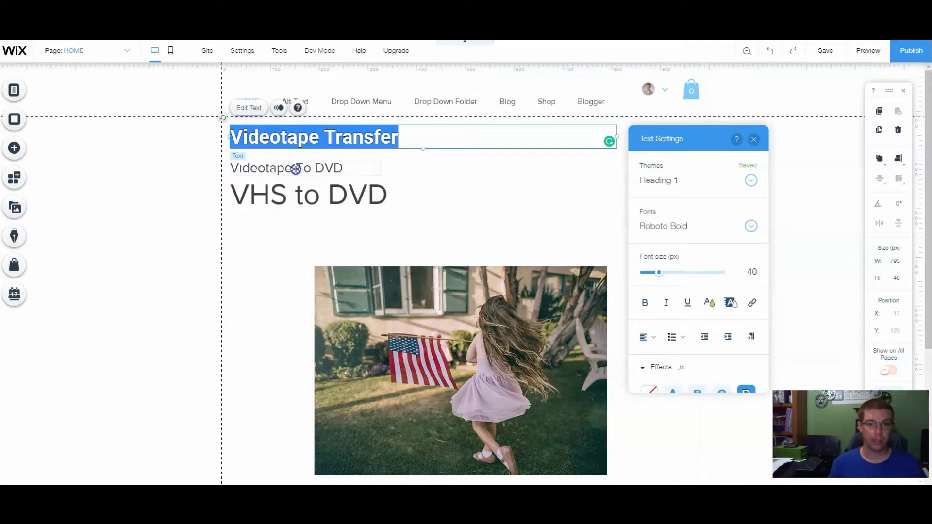
left_click(295, 169)
double_click(295, 169)
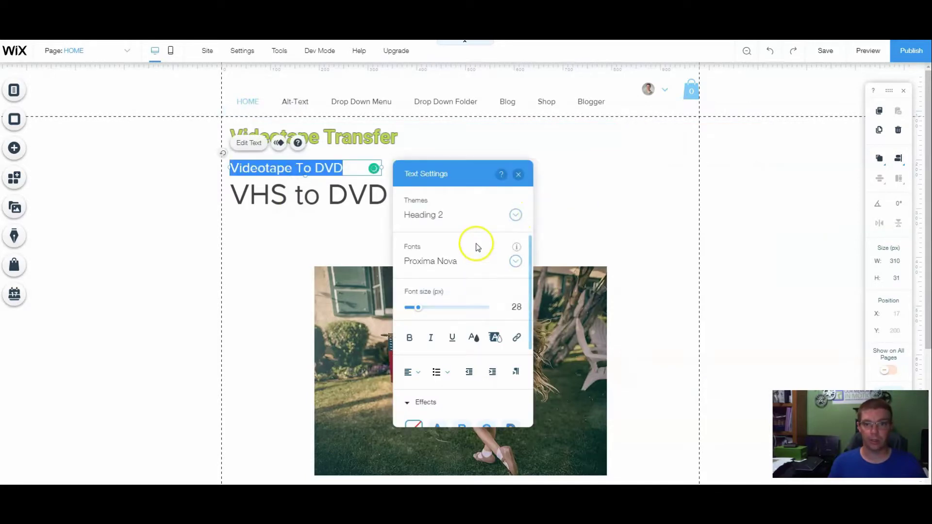
left_click(445, 264)
scroll(475, 364, "down", 15)
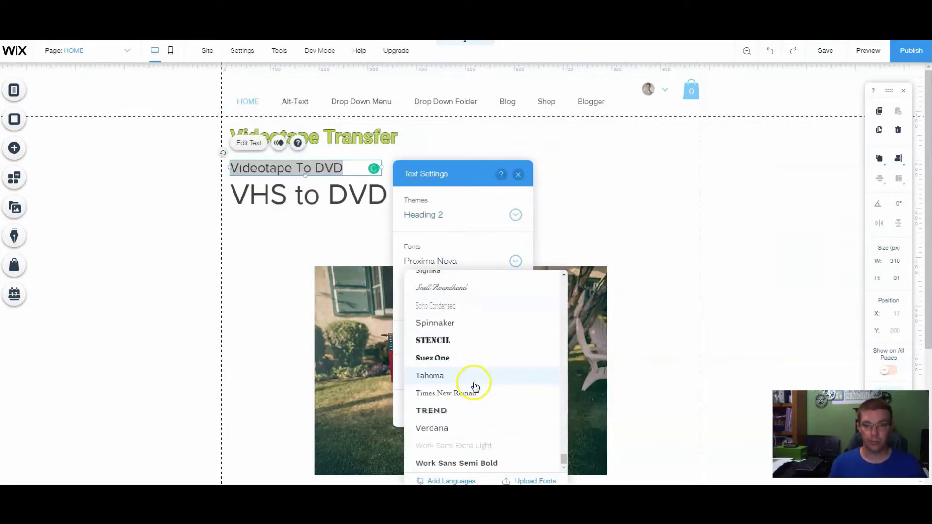
left_click(474, 385)
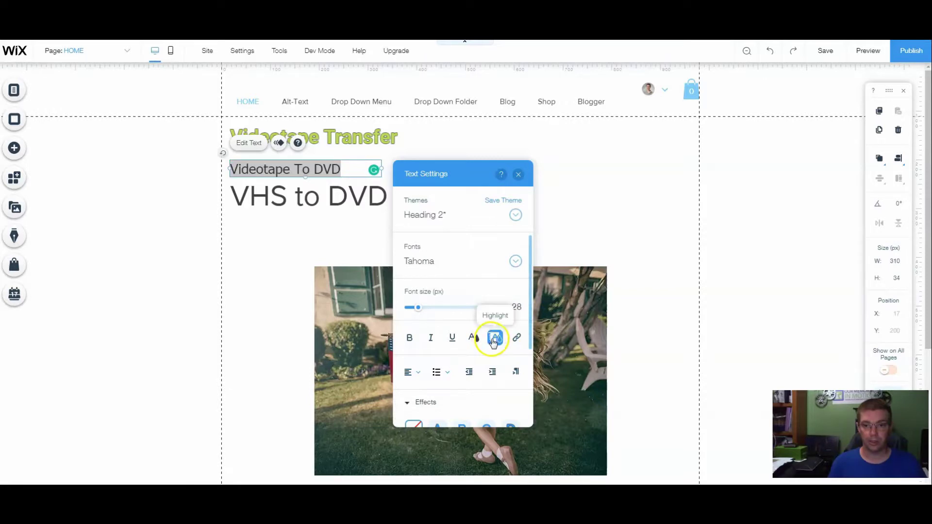
Highlight Videotape To DVD in dark red and save it as the Heading 2 theme
left_click(493, 339)
left_click(478, 330)
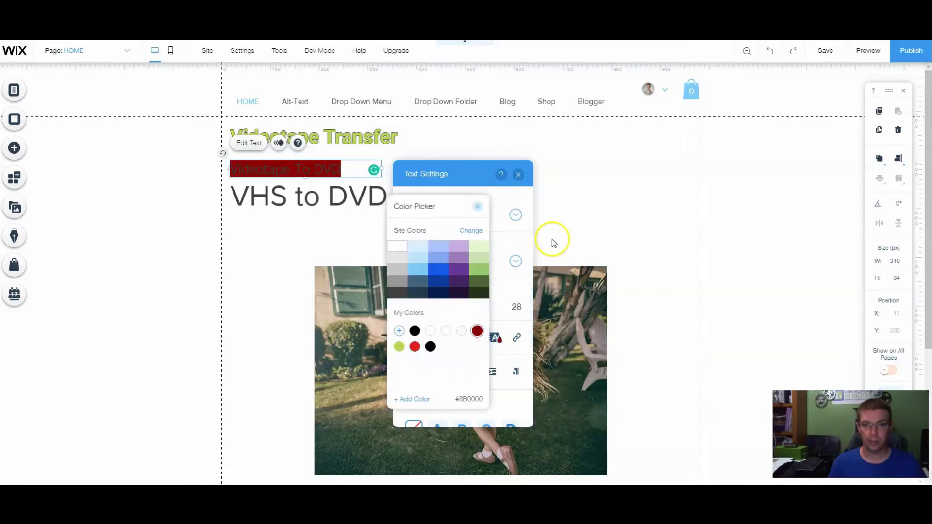
left_click(478, 206)
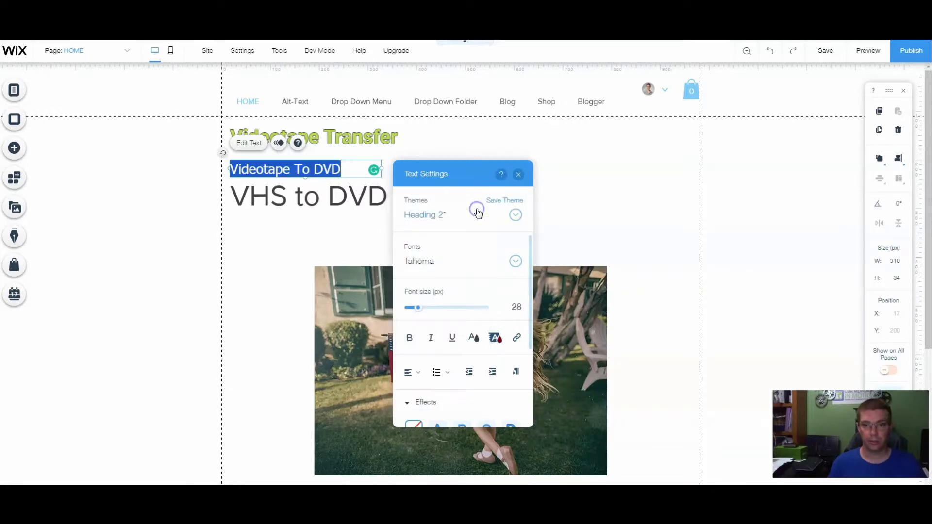
left_click(500, 202)
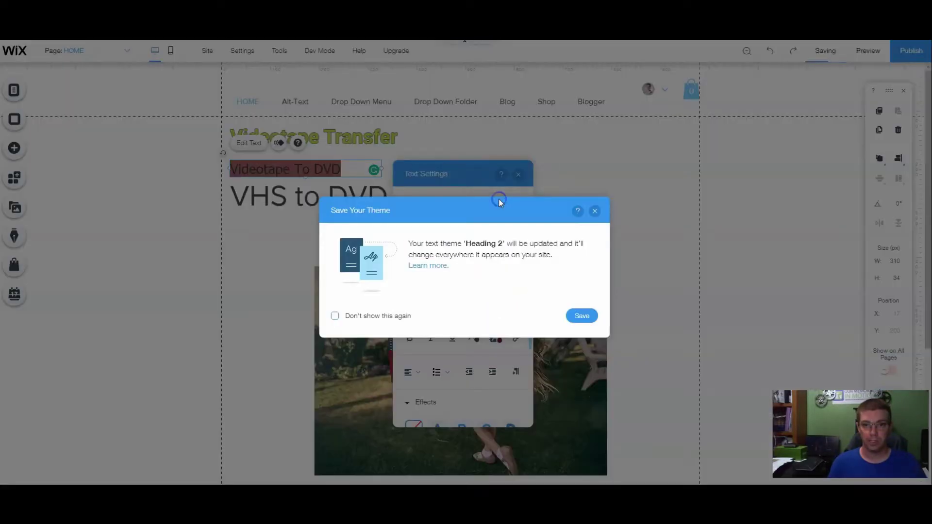
left_click(596, 316)
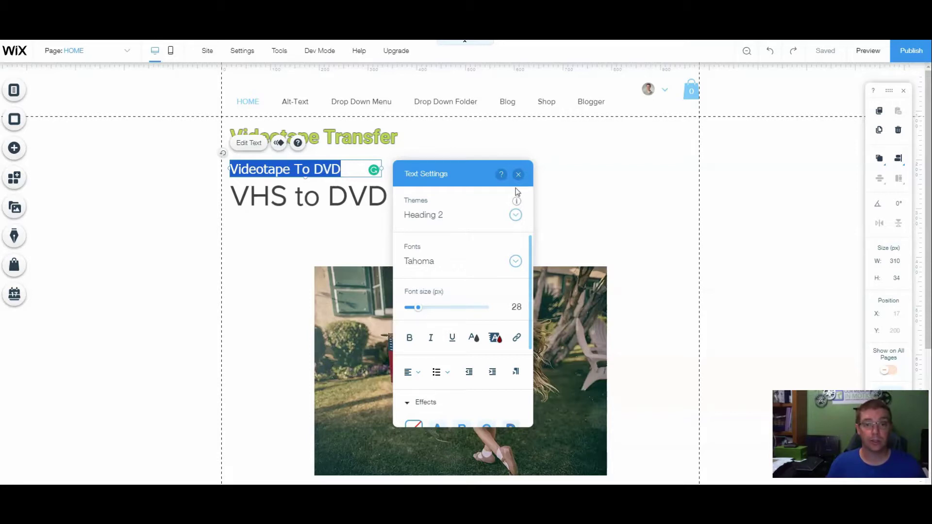
Add a green Heading 1 with Effect D, positioned at X 580, Y 129 beside Videotape Transfer
left_click(495, 216)
left_click(290, 222)
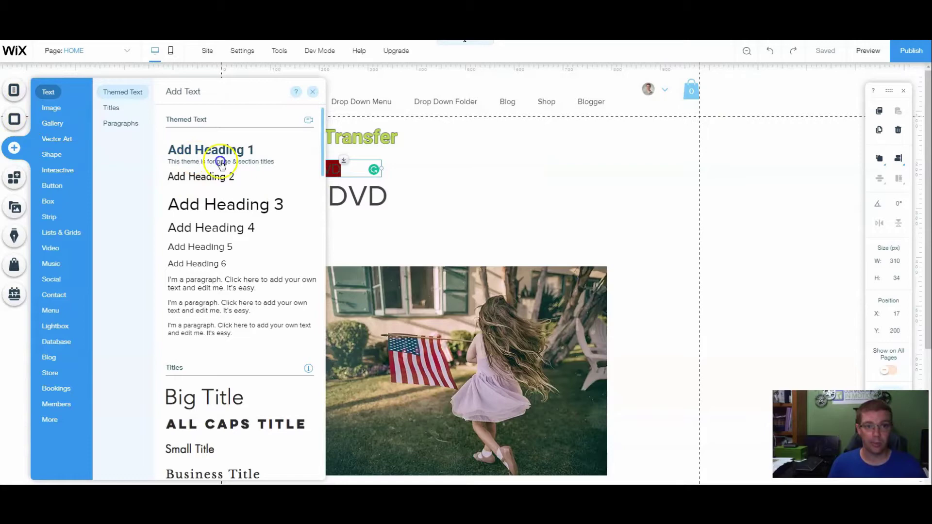
left_click_drag(223, 157, 529, 165)
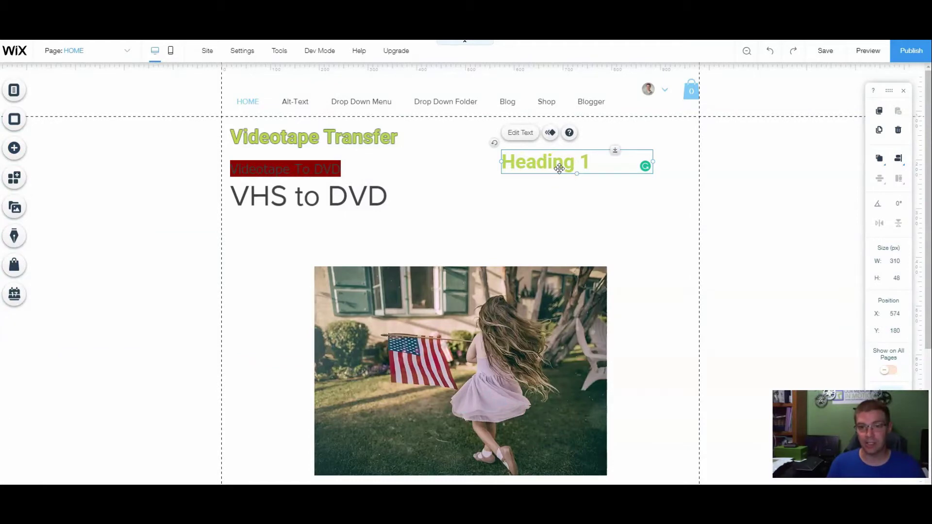
double_click(560, 168)
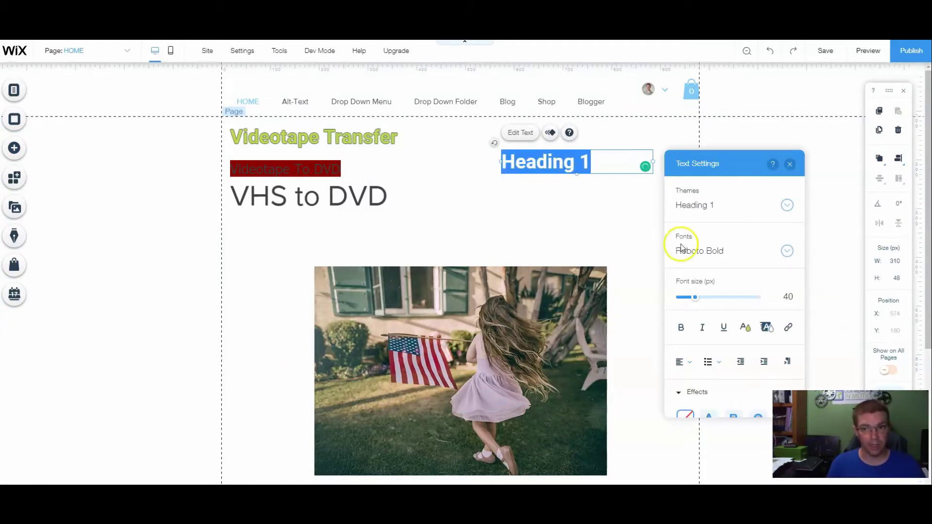
scroll(738, 354, "down", 2)
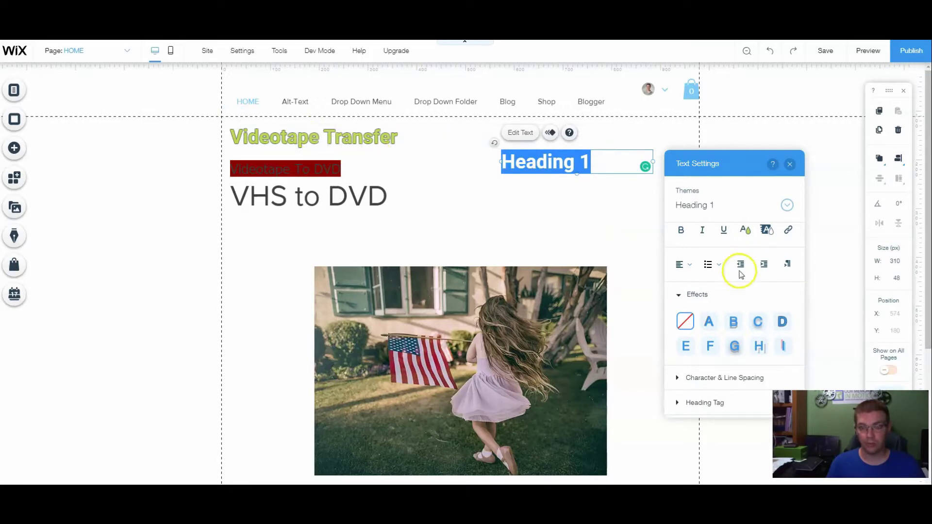
left_click(782, 321)
left_click(581, 187)
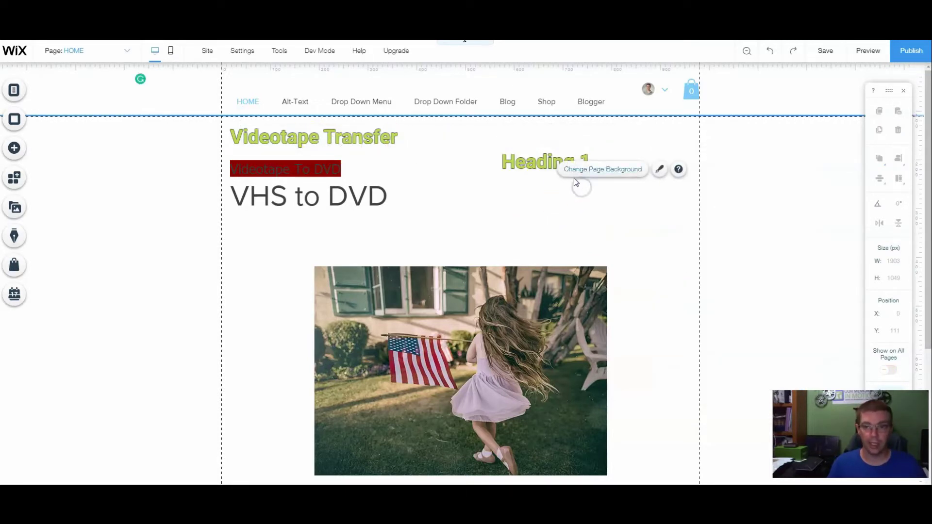
left_click_drag(537, 160, 542, 139)
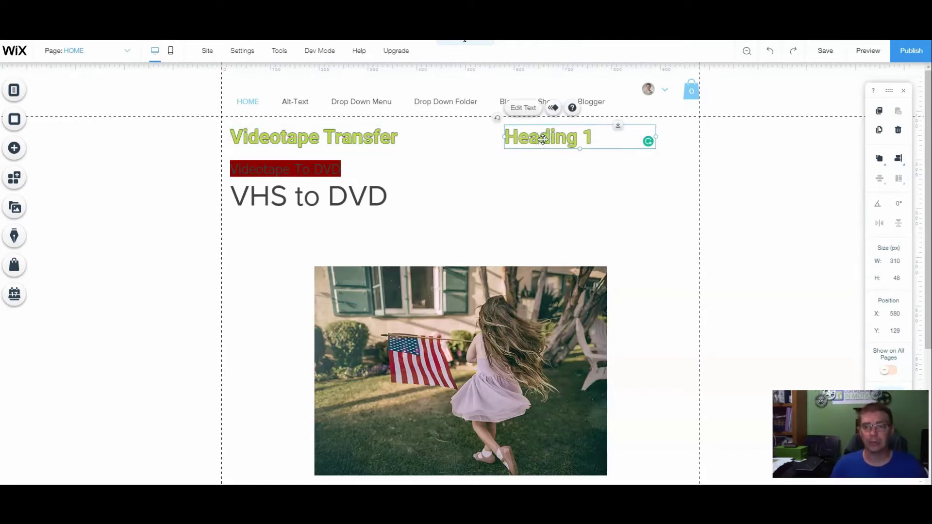